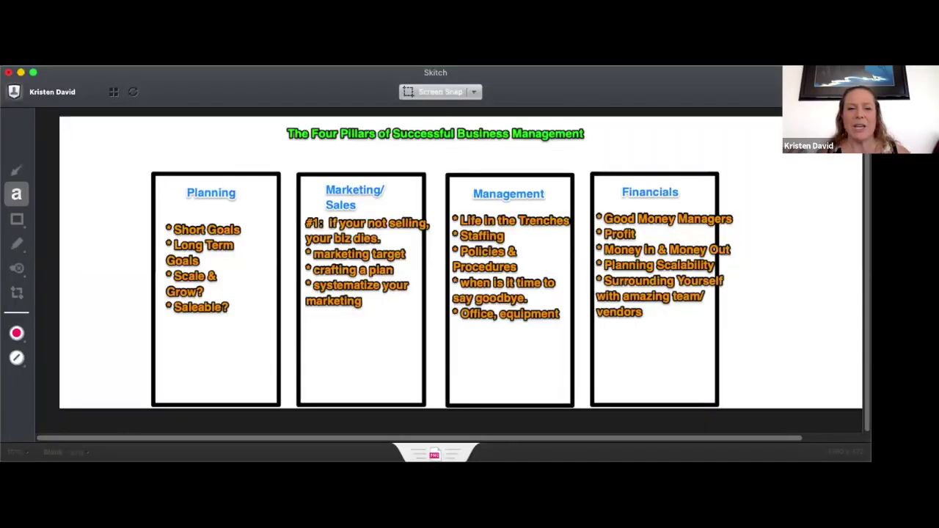
pyautogui.click(205, 301)
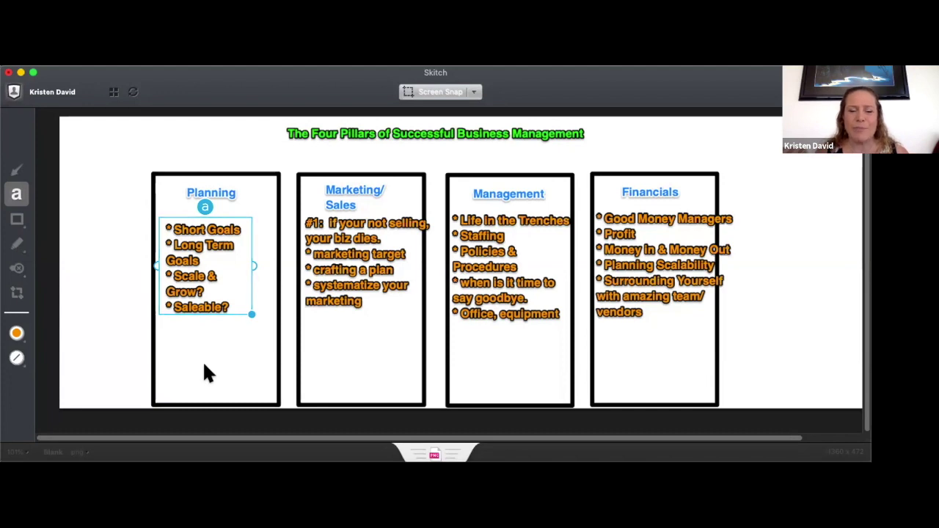
pyautogui.click(373, 289)
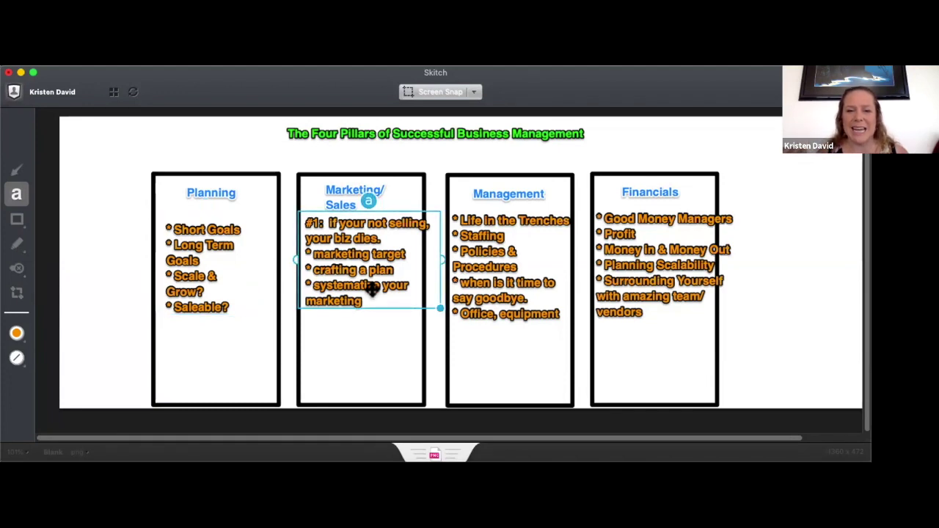
pyautogui.click(373, 344)
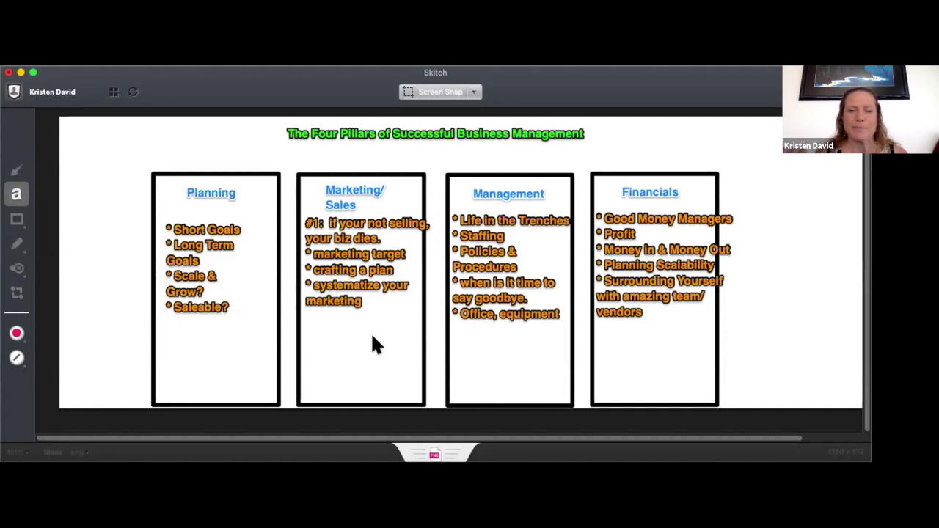
pyautogui.click(519, 353)
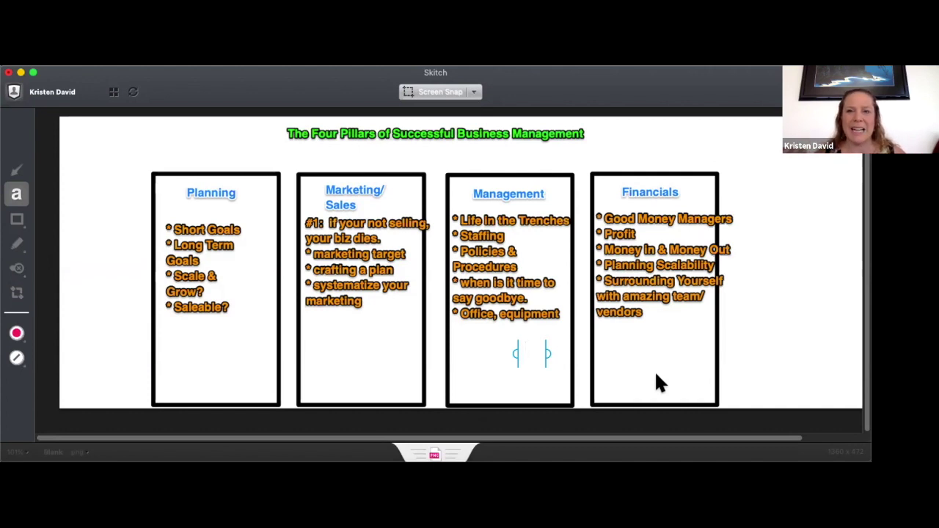
# Add the text note "1/2 day/ week" below the bullet list in the Planning pillar.
pyautogui.click(160, 340)
pyautogui.write('1/2 day')
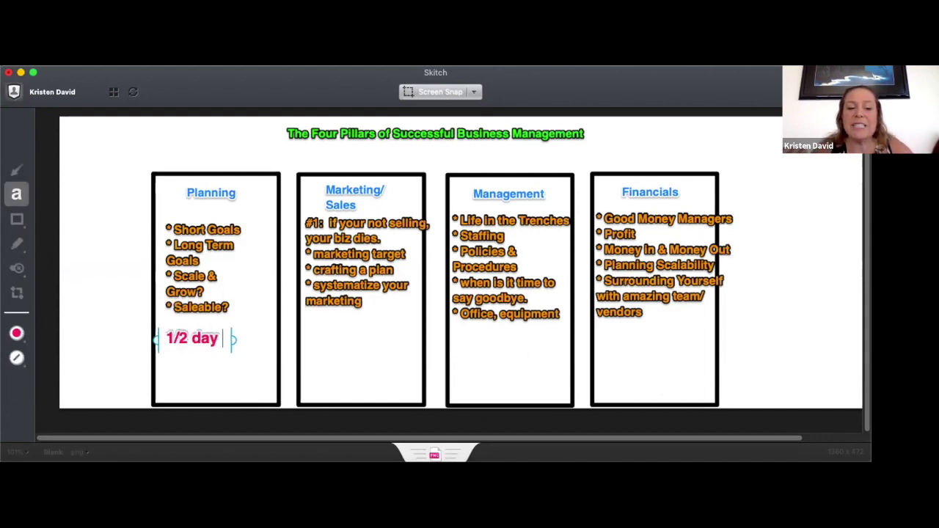
pyautogui.press('BackSpace')
pyautogui.write('/ week')
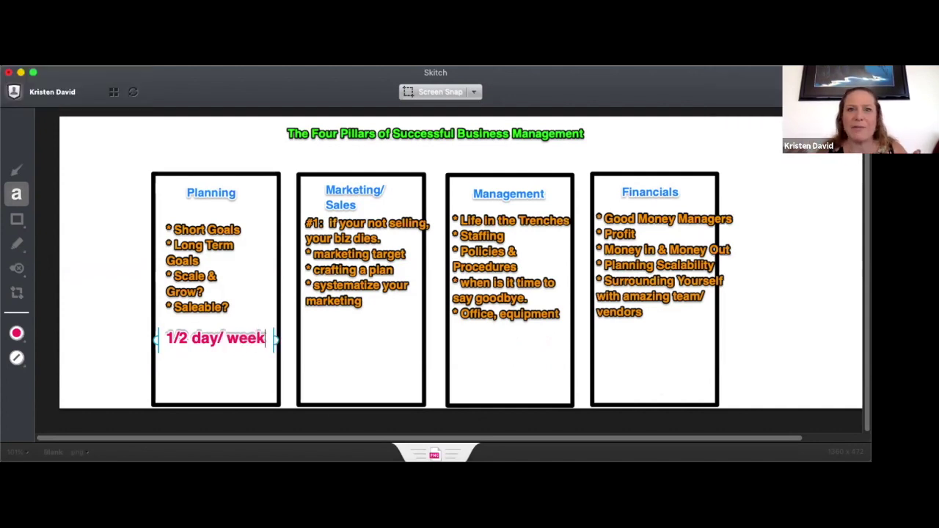
pyautogui.click(305, 345)
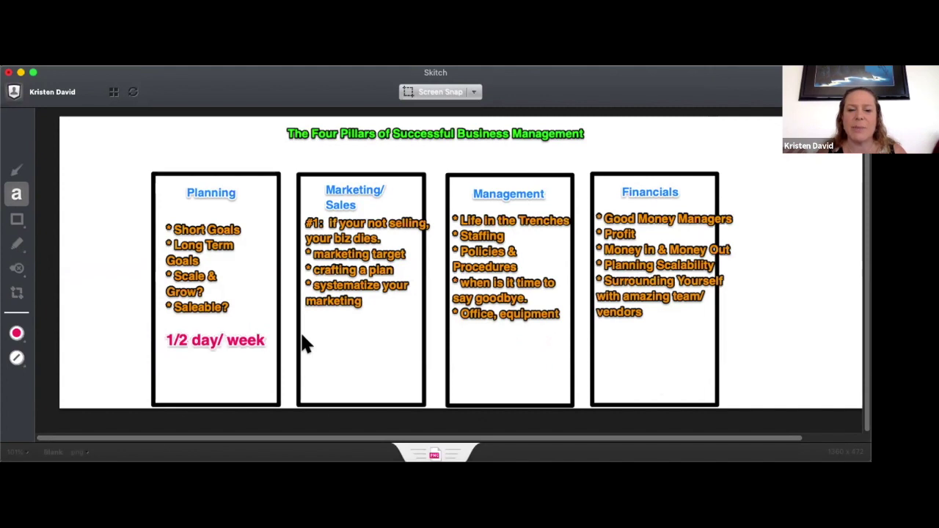
# Add the text note "2-3 days of marketing" below the bullet list in the Marketing/Sales pillar.
pyautogui.click(301, 334)
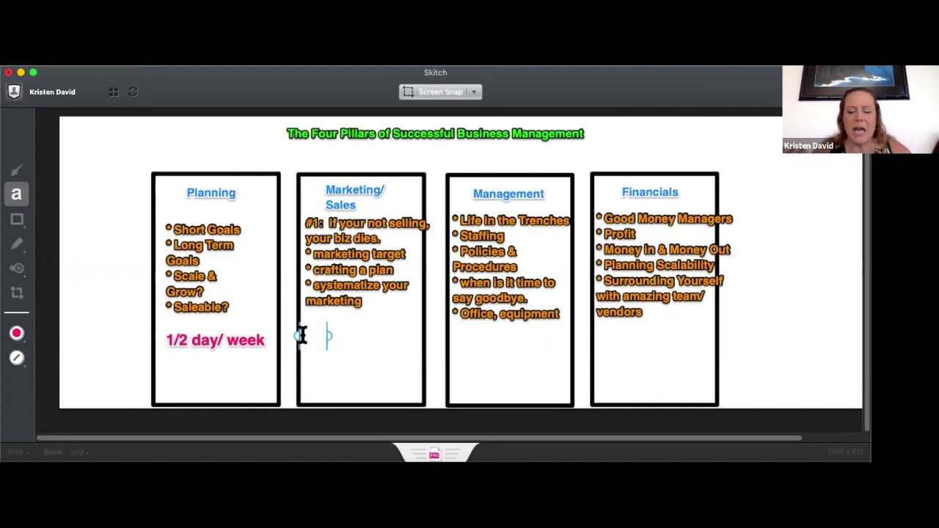
pyautogui.write('2-3 ')
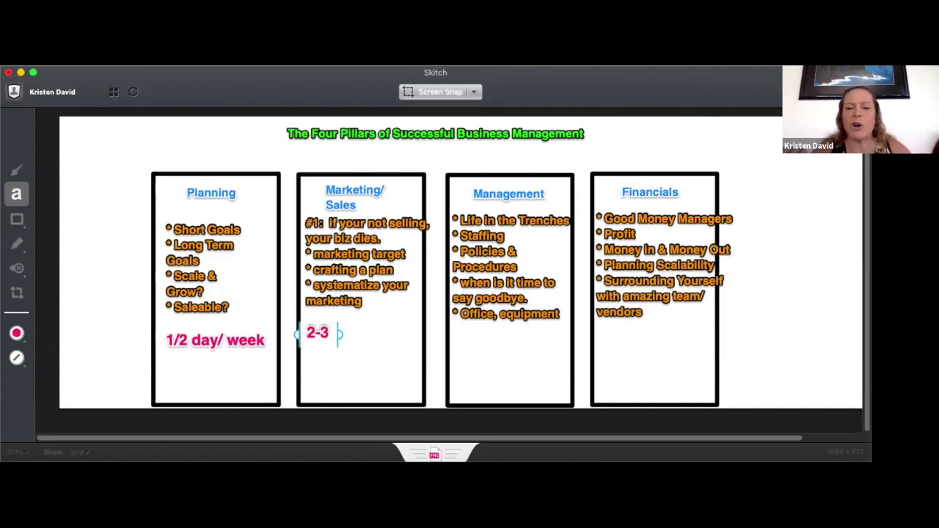
pyautogui.write('m')
pyautogui.press('BackSpace')
pyautogui.write('d')
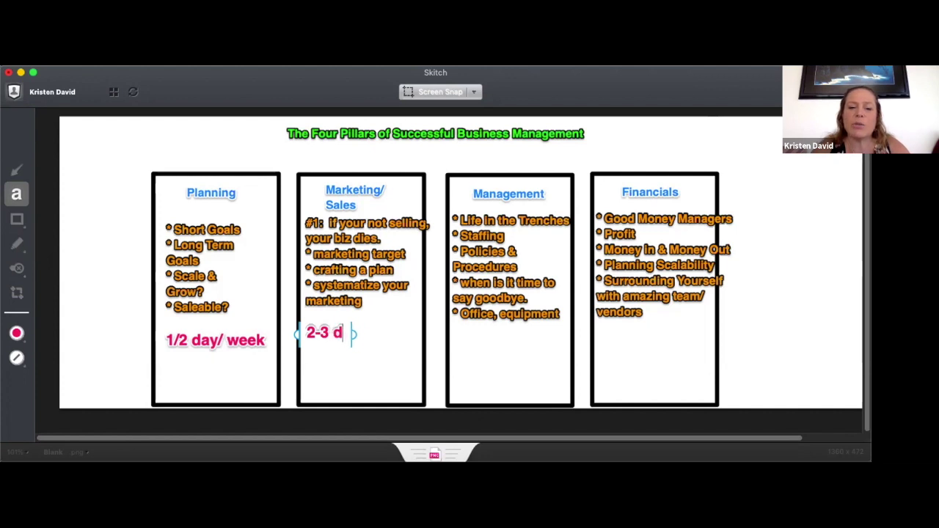
pyautogui.write('ays of market')
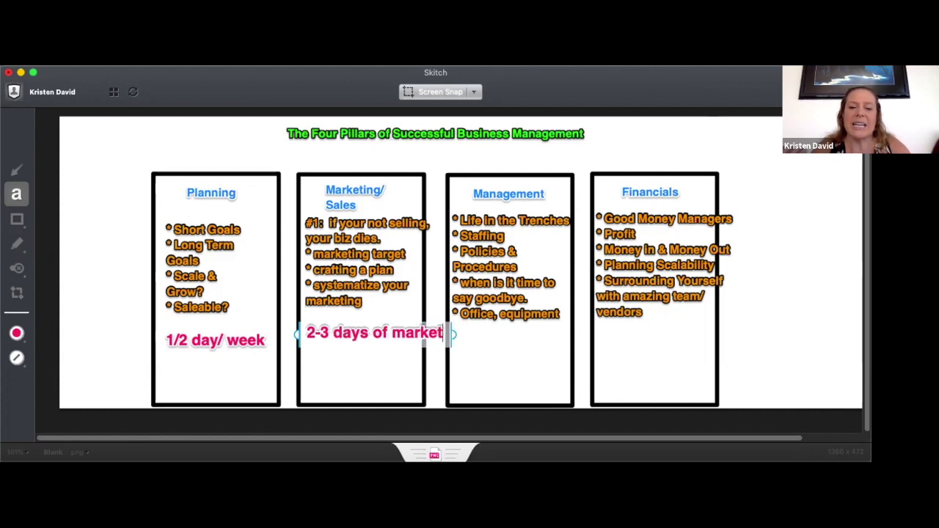
pyautogui.write('ing')
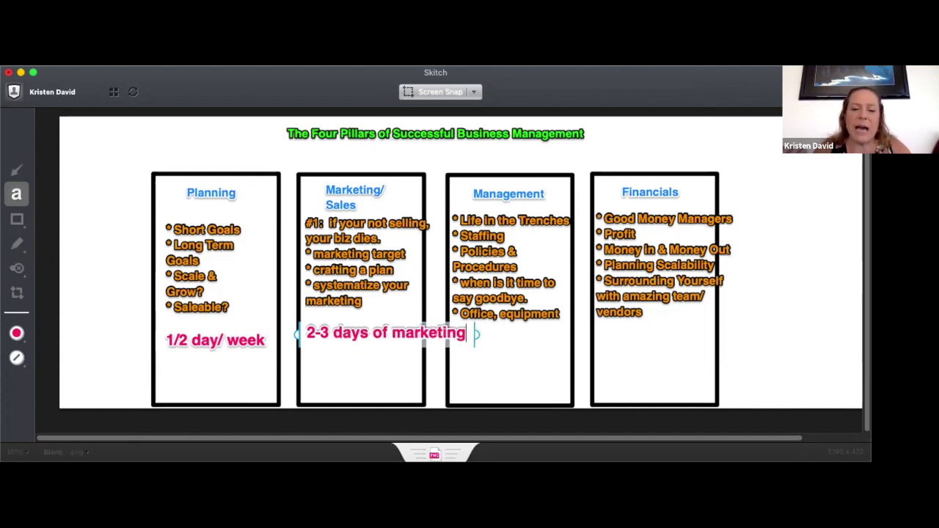
# Break the Marketing/Sales note onto a second line before the word "marketing" and finish editing it.
pyautogui.press('Left')
pyautogui.press('Left')
pyautogui.press('Left')
pyautogui.press('Left')
pyautogui.press('Left')
pyautogui.press('Left')
pyautogui.press('Left')
pyautogui.press('Left')
pyautogui.press('Left')
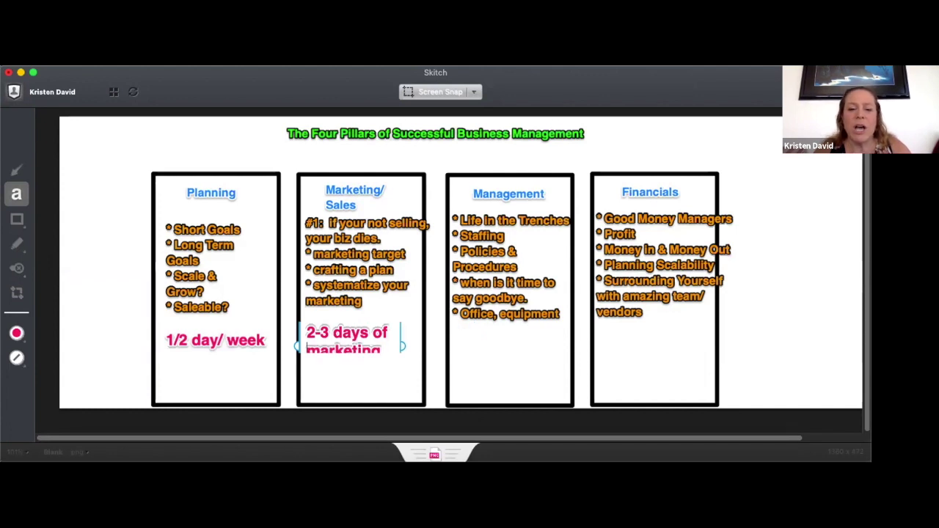
pyautogui.press('Return')
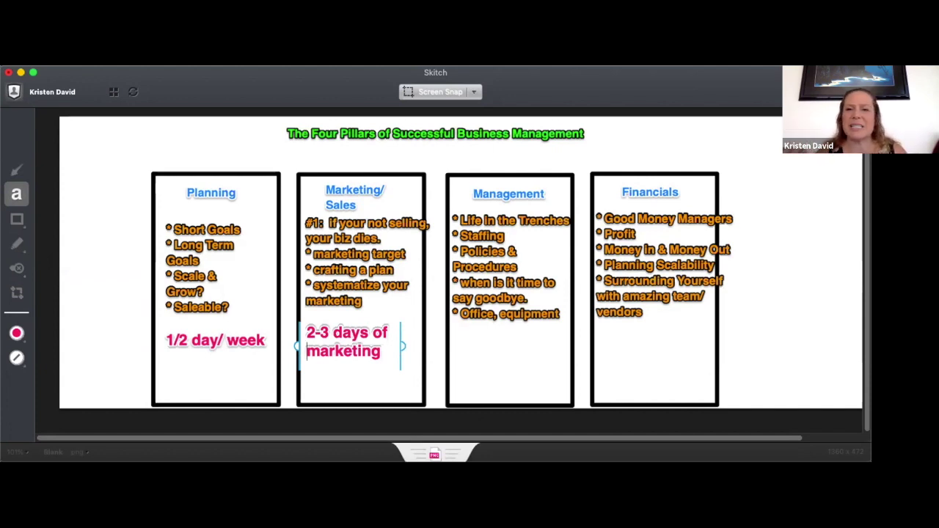
pyautogui.click(453, 339)
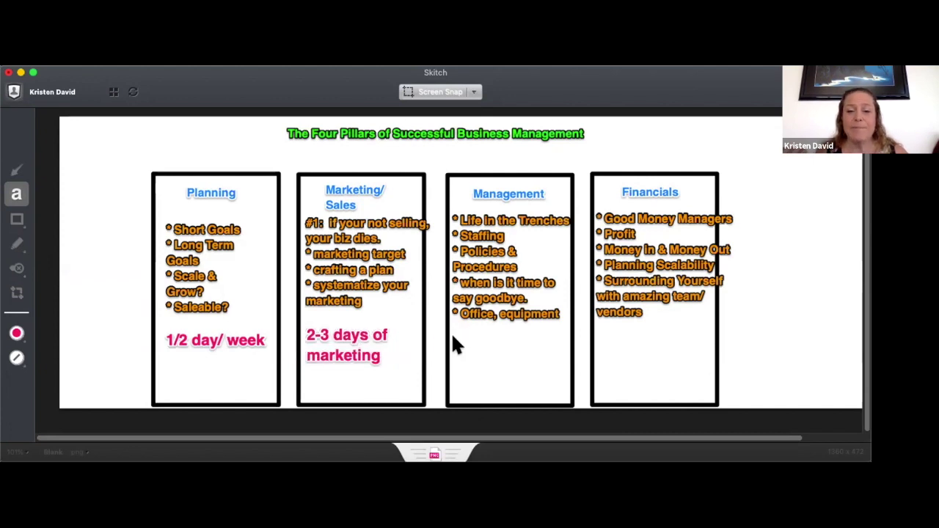
# Add the text note "2-3 days" below the bullet list in the Management pillar.
pyautogui.click(452, 336)
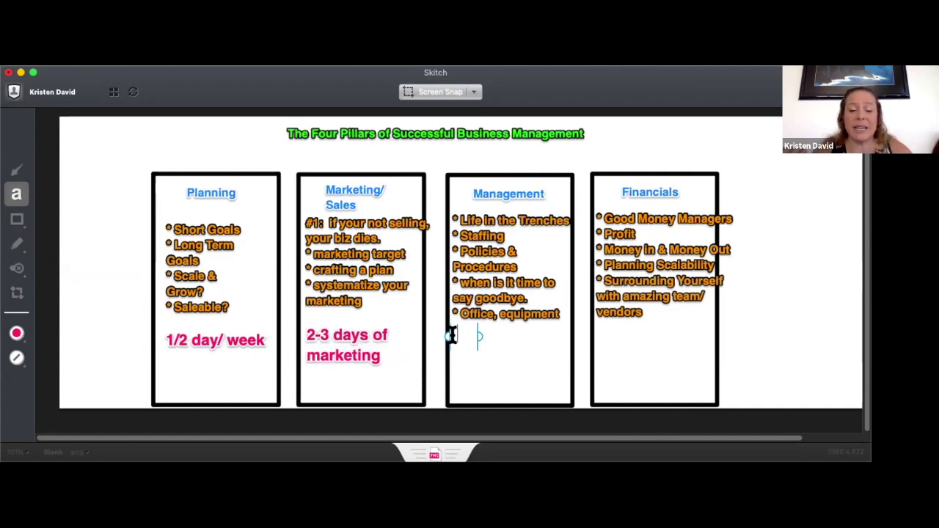
pyautogui.write('2 da')
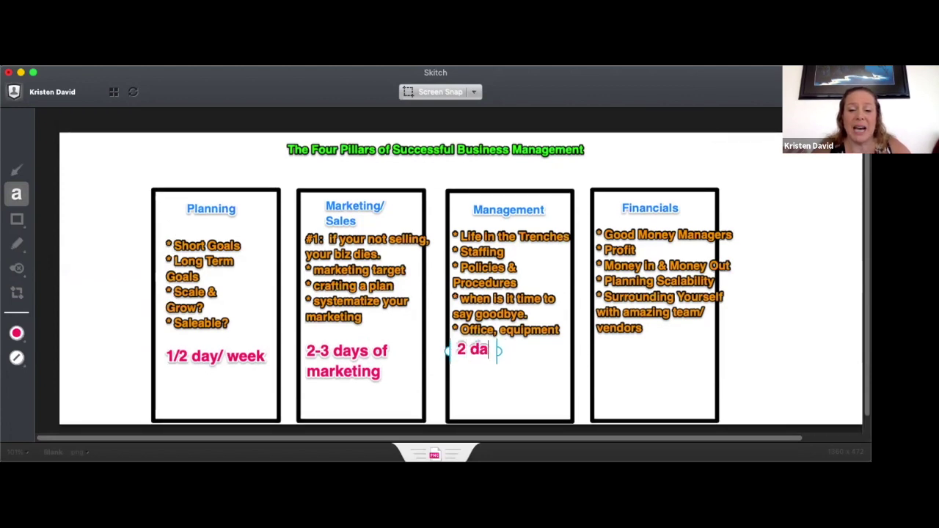
pyautogui.write('ys')
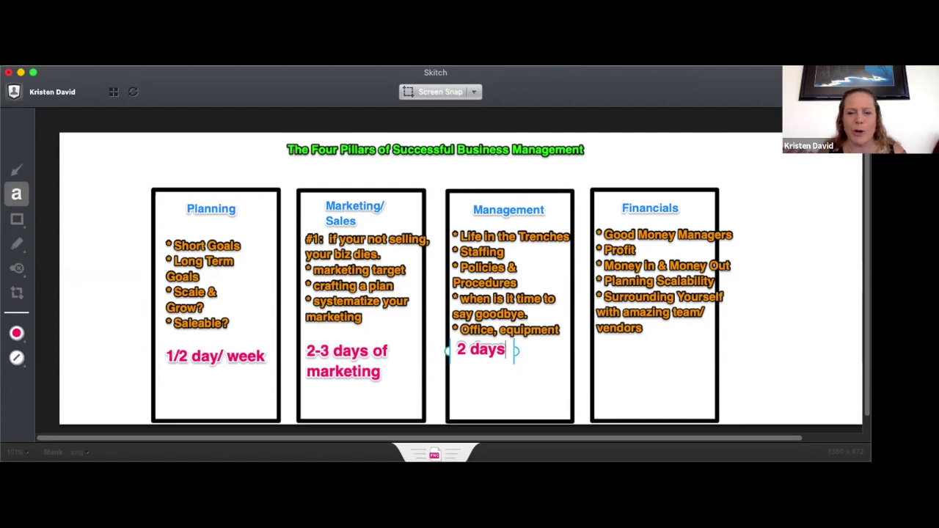
pyautogui.write('-3')
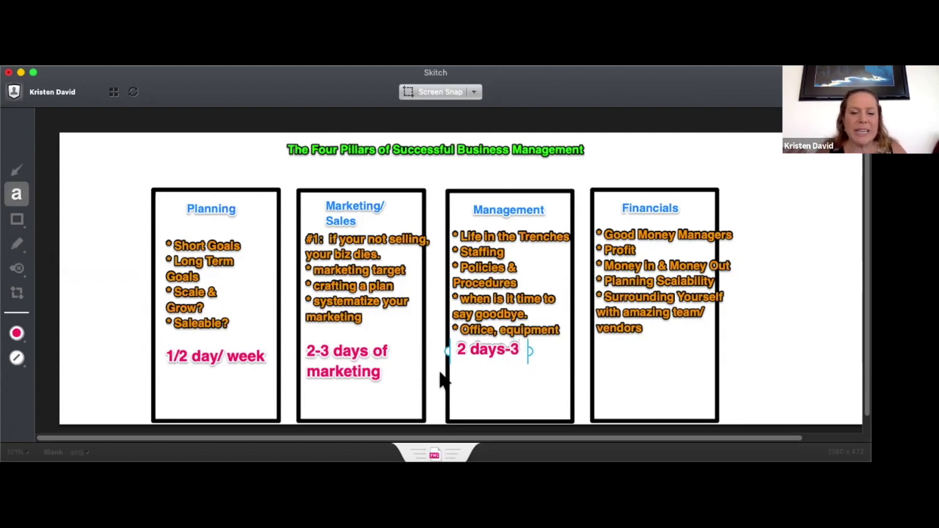
pyautogui.press('BackSpace')
pyautogui.press('BackSpace')
pyautogui.press('Left')
pyautogui.press('Left')
pyautogui.press('Left')
pyautogui.press('Left')
pyautogui.press('Left')
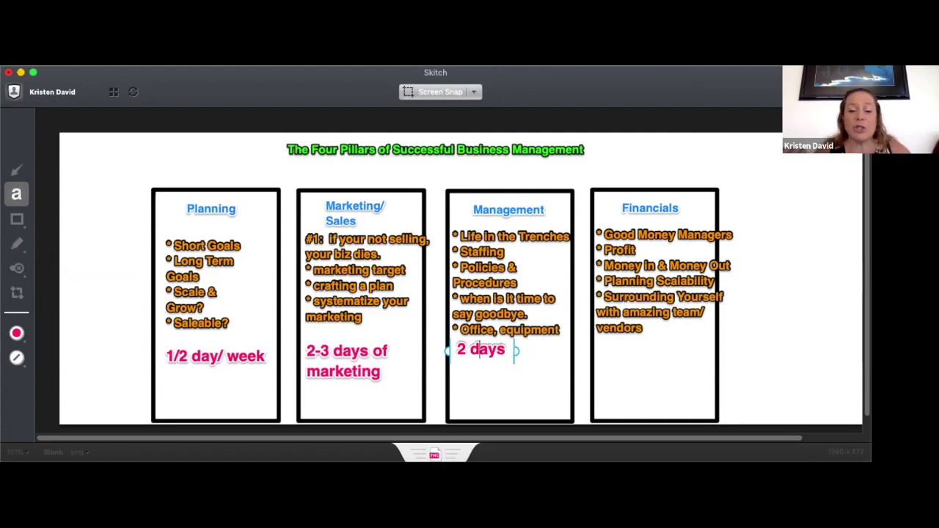
pyautogui.write('-3')
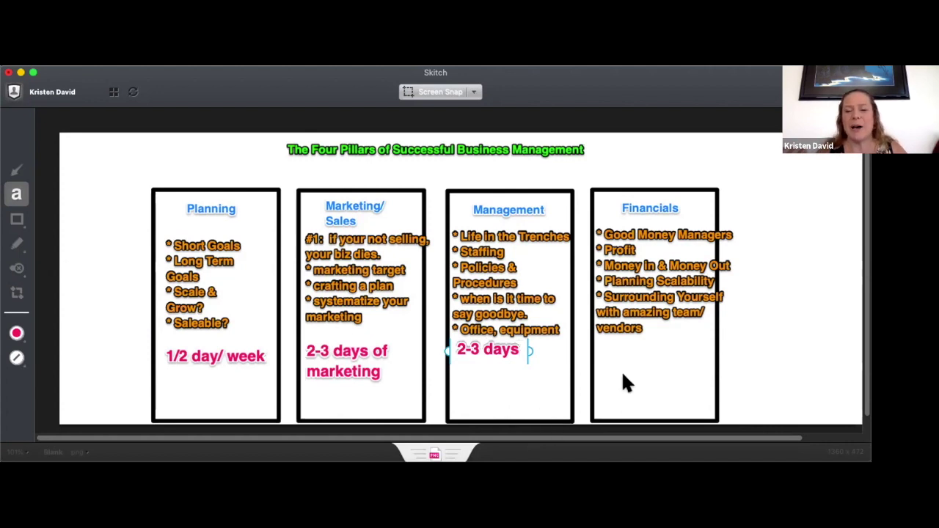
# Add the text note "1/4 day." below the bullet list in the Financials pillar.
pyautogui.click(603, 355)
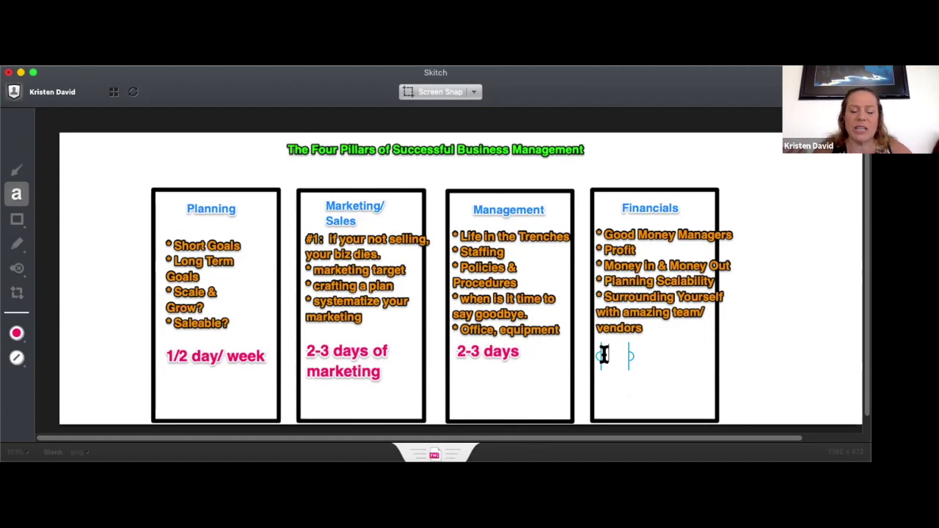
pyautogui.write('1/4 days')
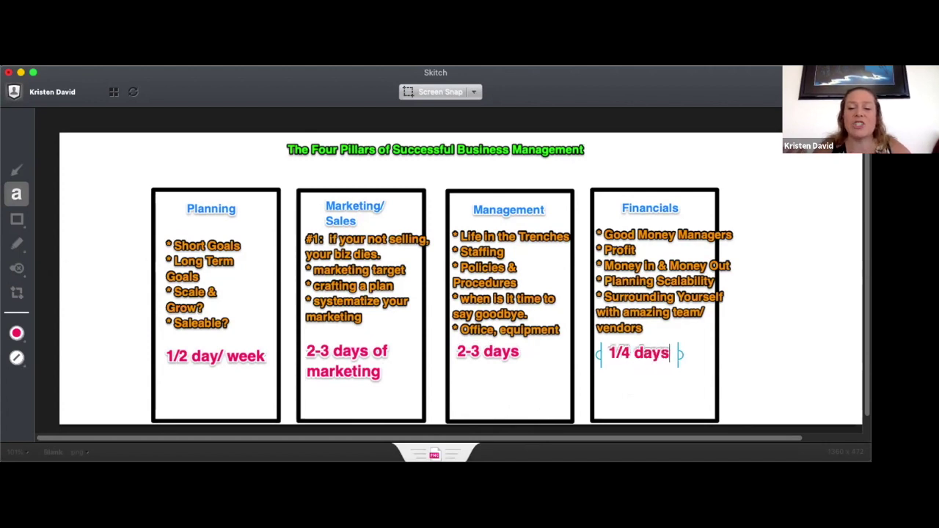
pyautogui.press('BackSpace')
pyautogui.write('.')
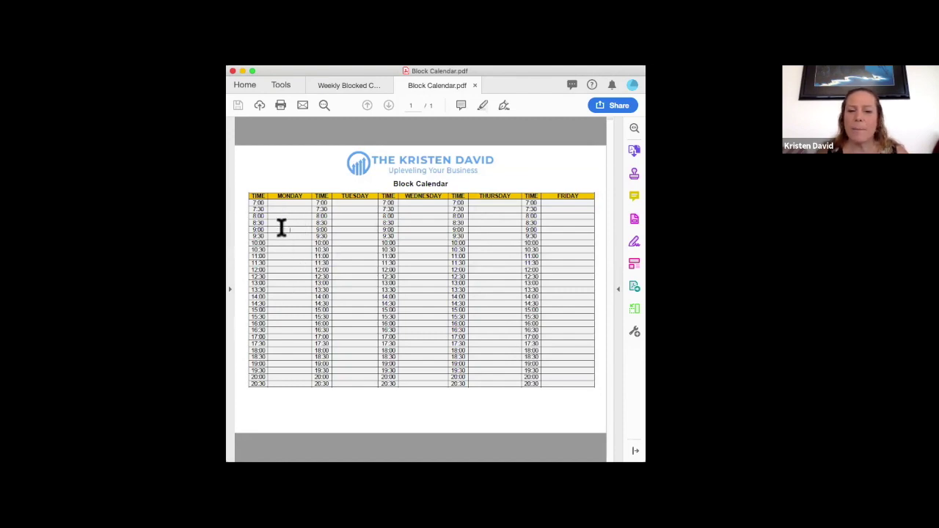
# In the Block Calendar PDF, block Monday from 9:00 as "Client time" and from 14:00 as "Marketing", with ditto marks in the three following slots.
pyautogui.write('Client')
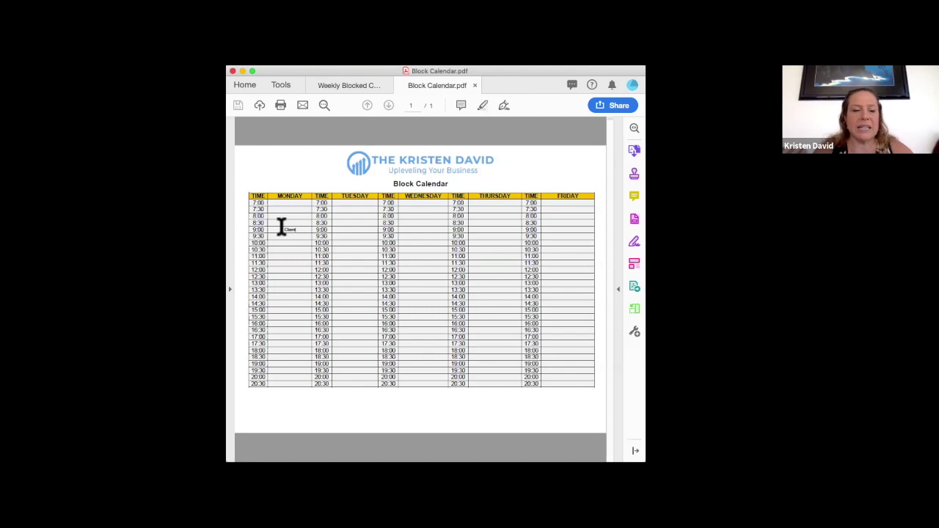
pyautogui.write(' time')
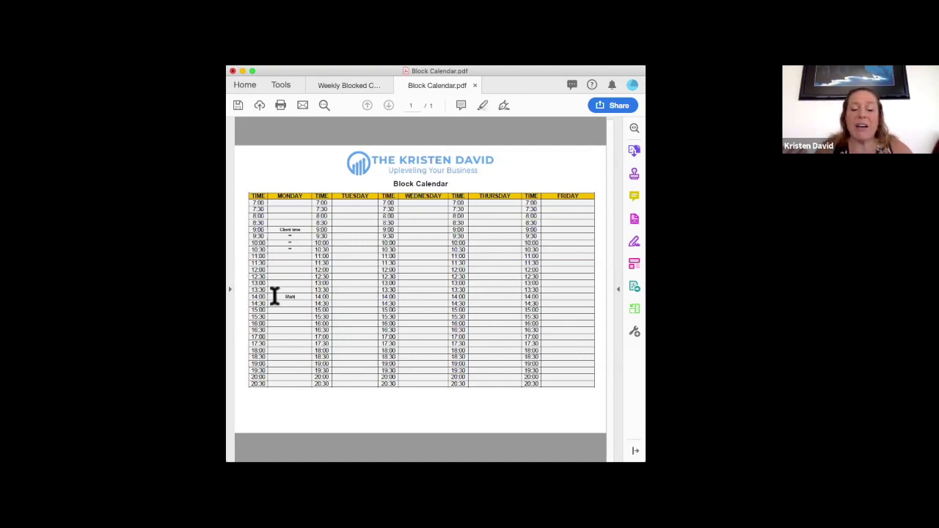
pyautogui.write('eting')
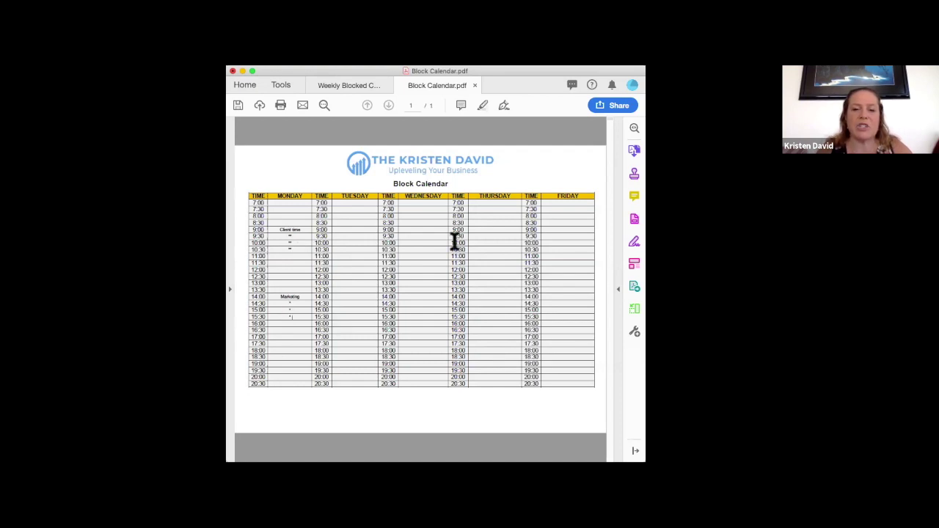
# Block Wednesday from 8:00 as "Financial Controls", with ditto marks in the 8:30 and 9:00 slots.
pyautogui.click(410, 214)
pyautogui.write('Financial')
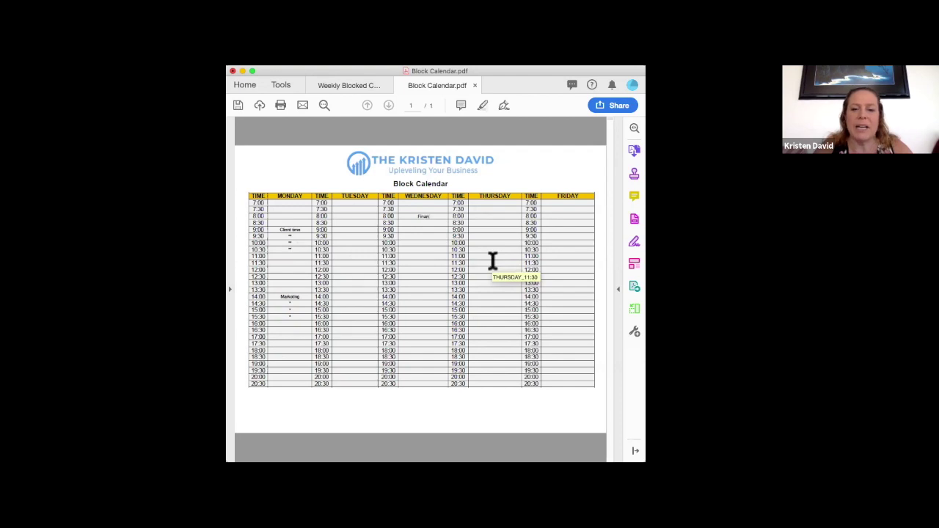
pyautogui.write(' Controls')
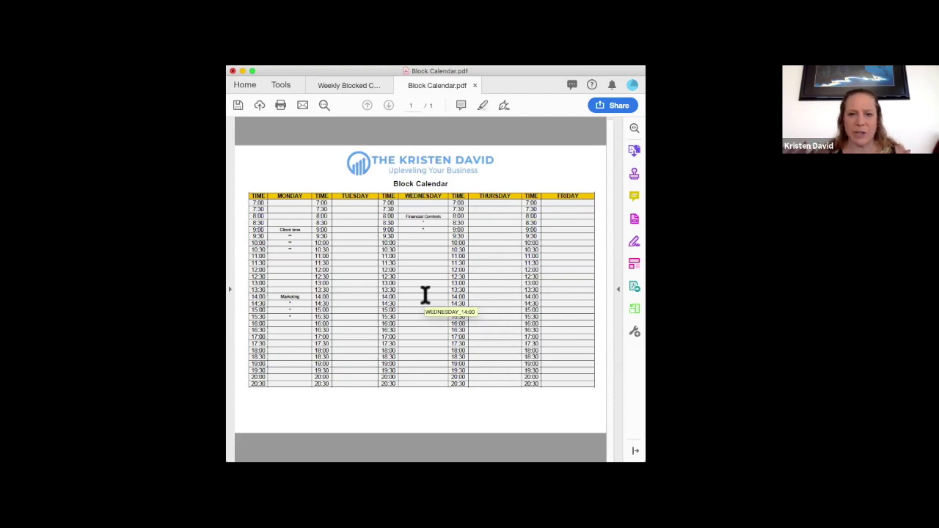
# Examine the color-coded Weekly Blocked Calendar example and return to the Block Calendar document.
pyautogui.click(357, 83)
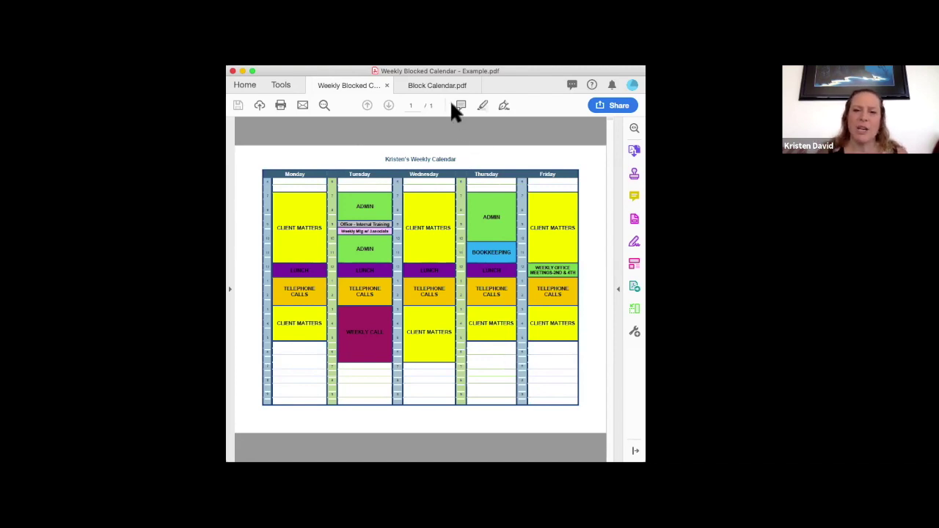
pyautogui.click(445, 81)
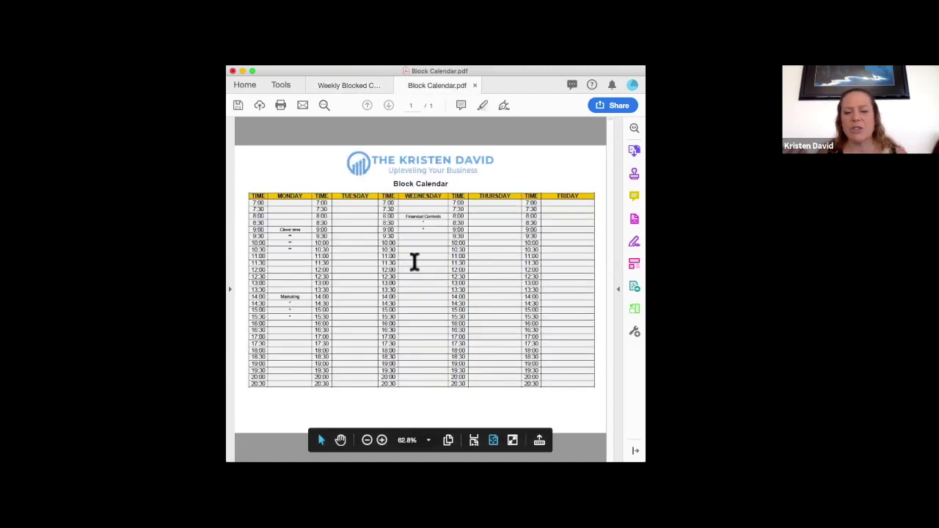